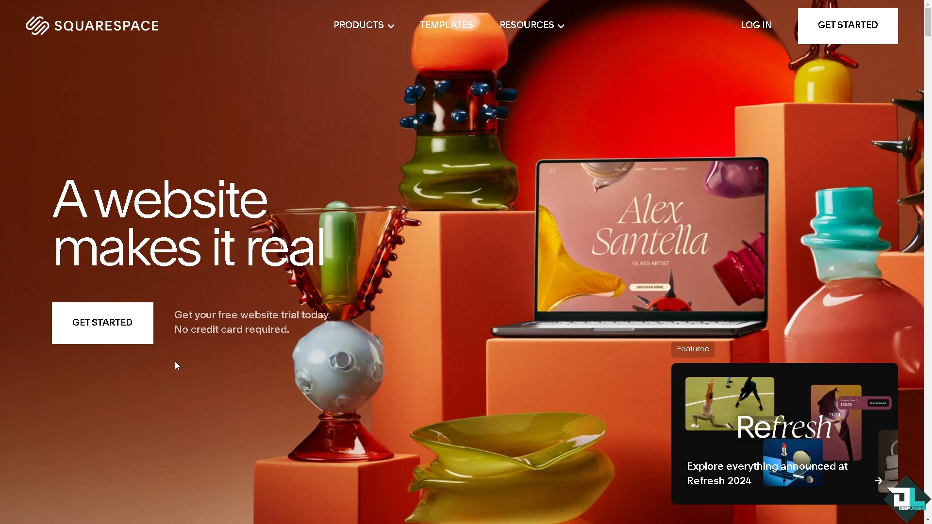
Step: Start a free website trial and skip the question about the site's topic
click(106, 330)
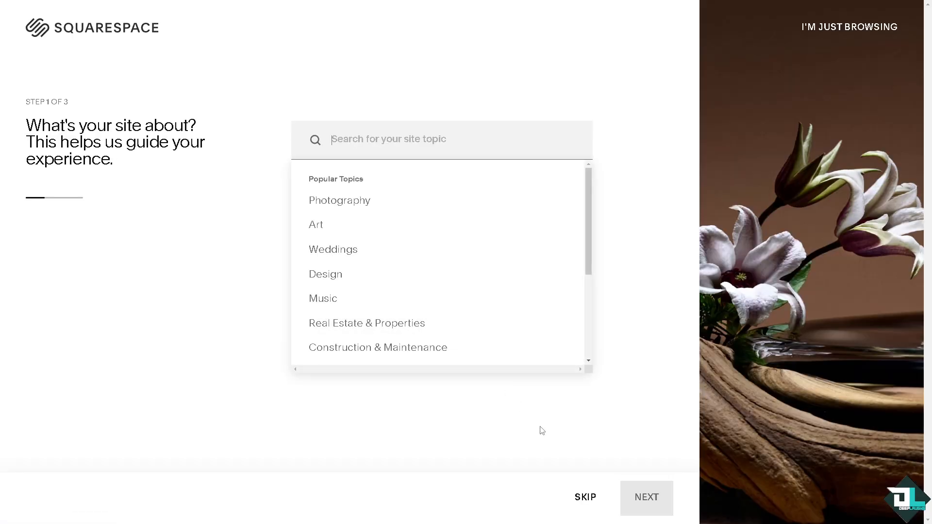
click(583, 497)
click(585, 500)
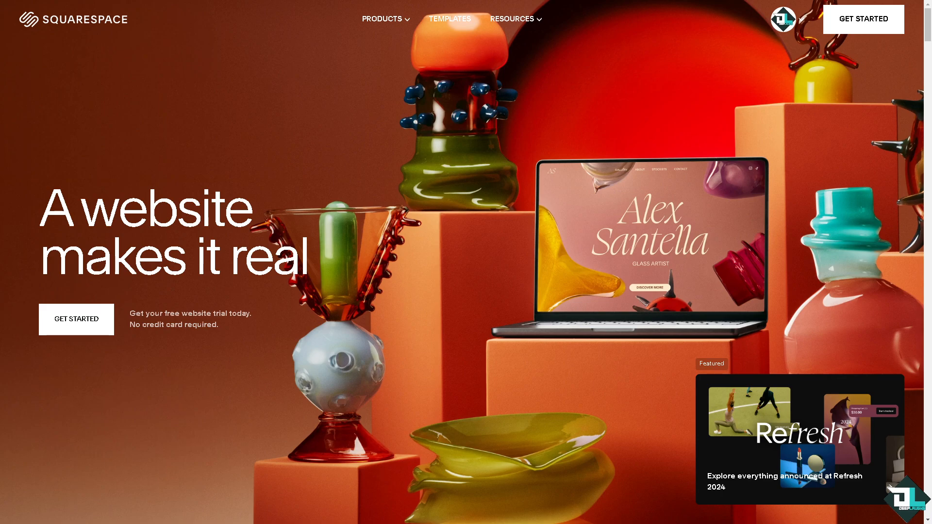
Step: Go to the account dashboard, open the Deep Laughs website and start editing its homepage
click(796, 25)
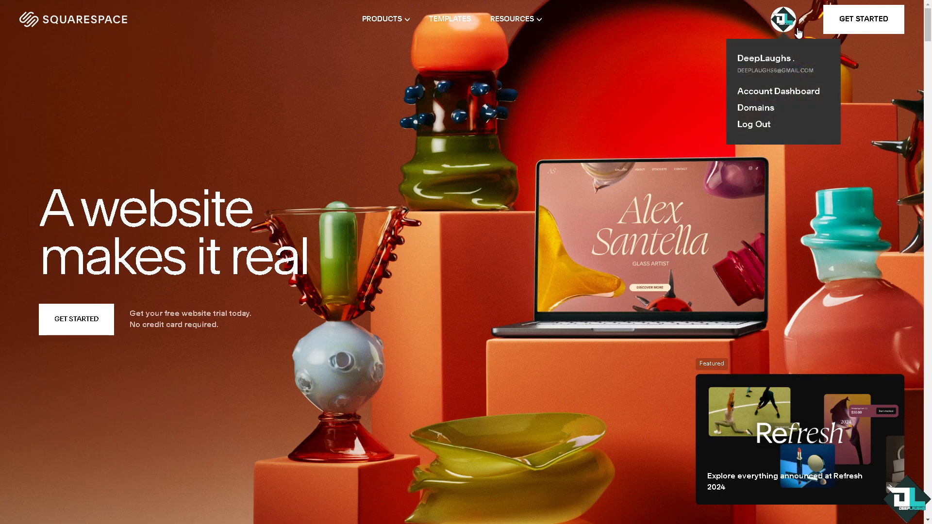
click(784, 93)
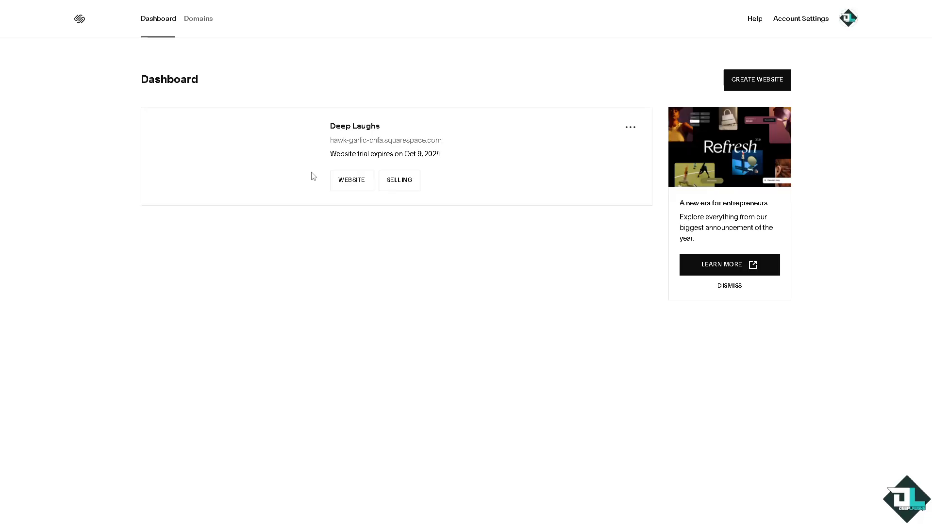
mouse_move(312, 177)
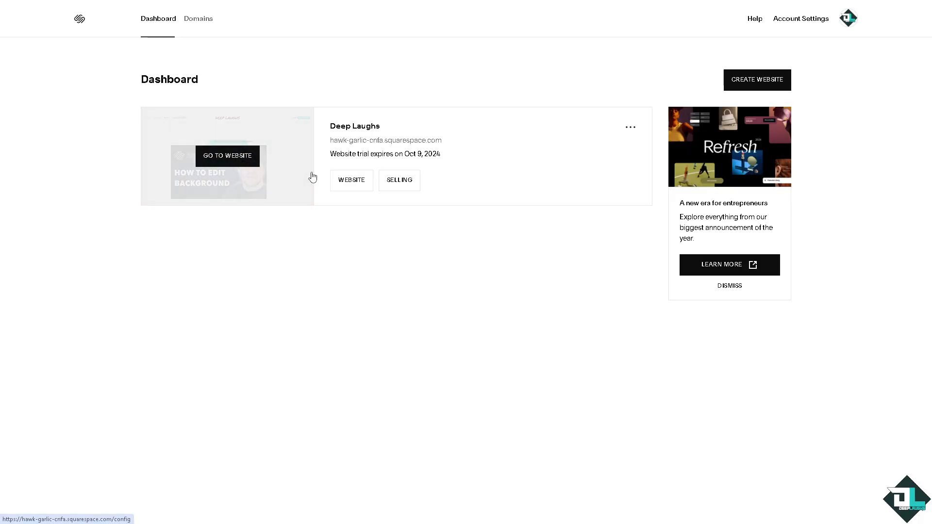
click(358, 190)
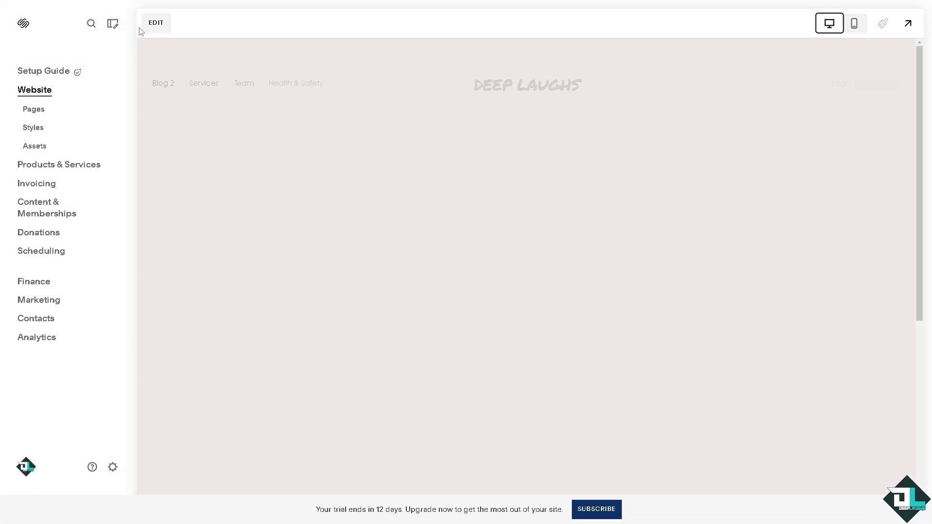
click(156, 25)
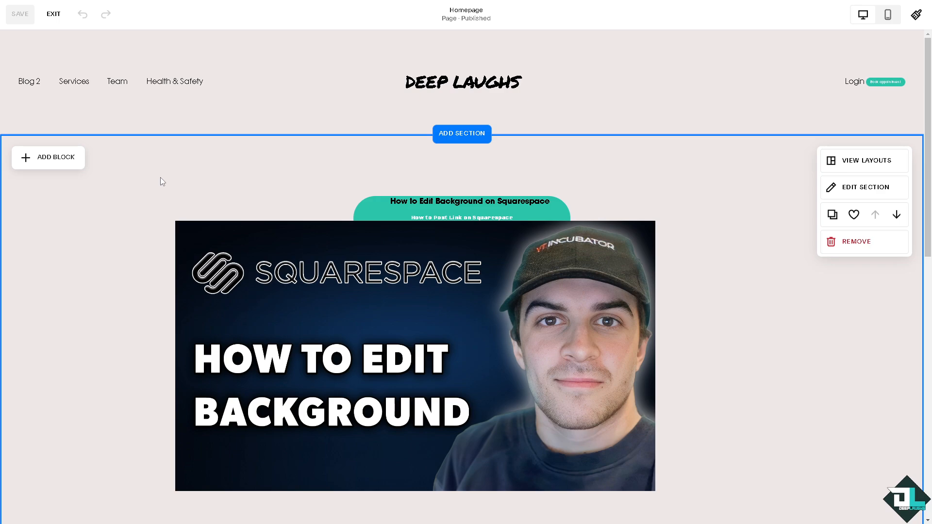
Step: Open the choices for adding a homepage section and close them without adding one
click(455, 139)
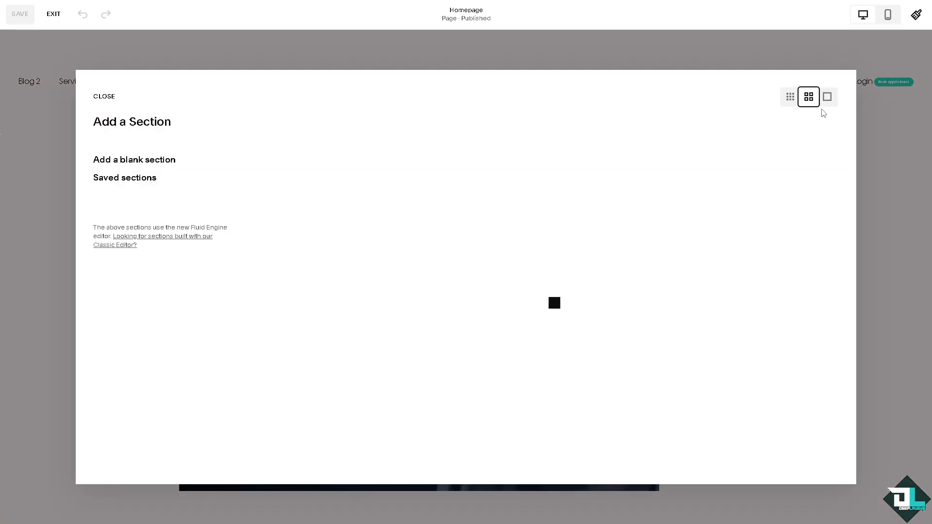
click(867, 131)
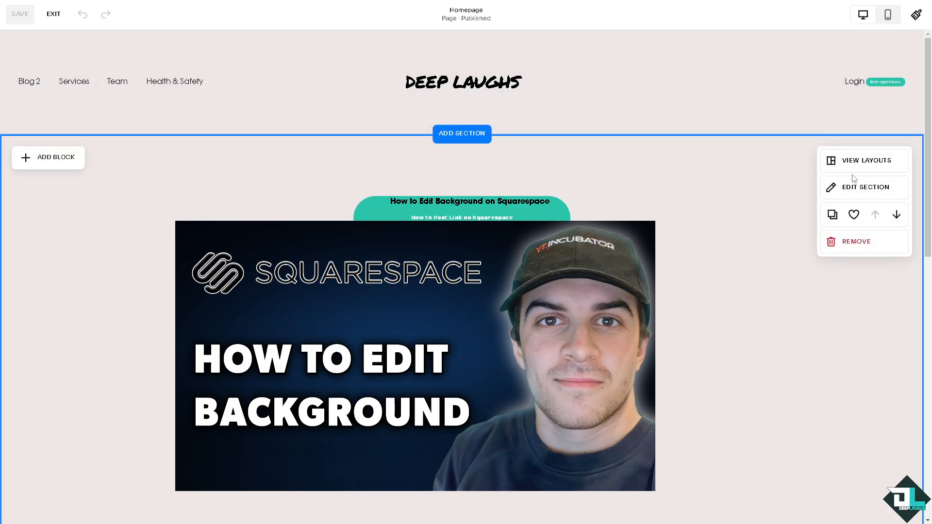
Step: Open the stock image library to choose a background image for the first homepage section
click(860, 188)
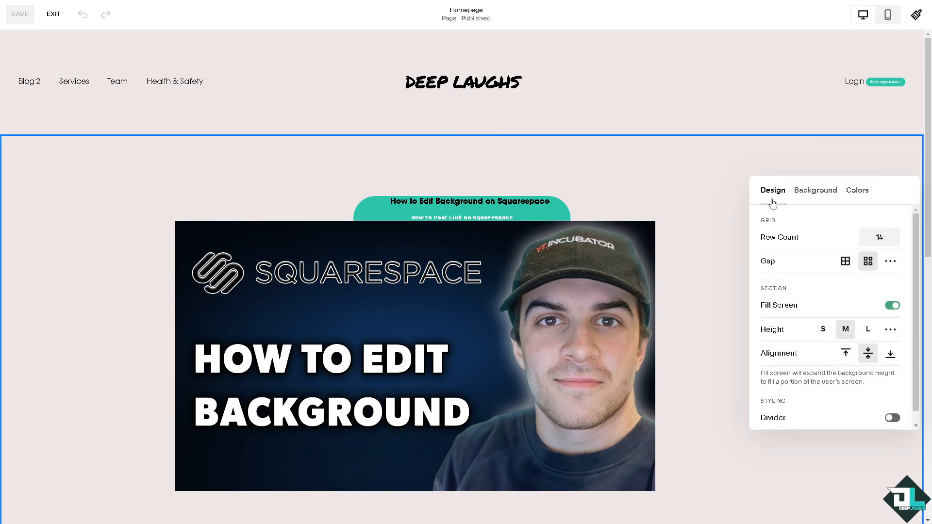
click(816, 195)
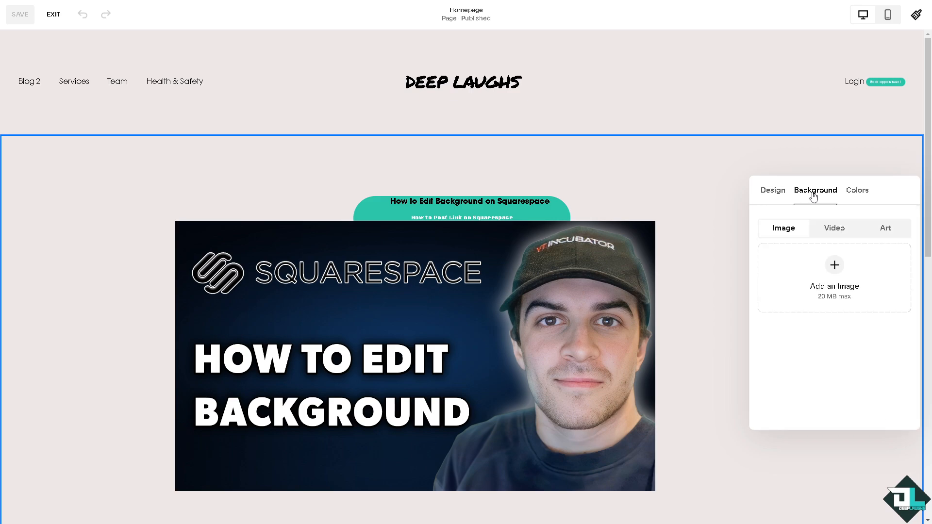
click(835, 266)
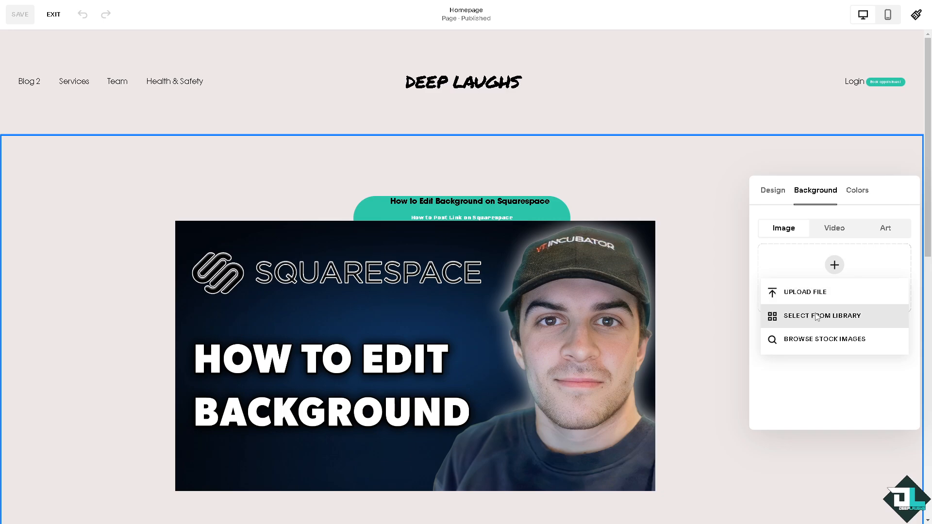
click(819, 340)
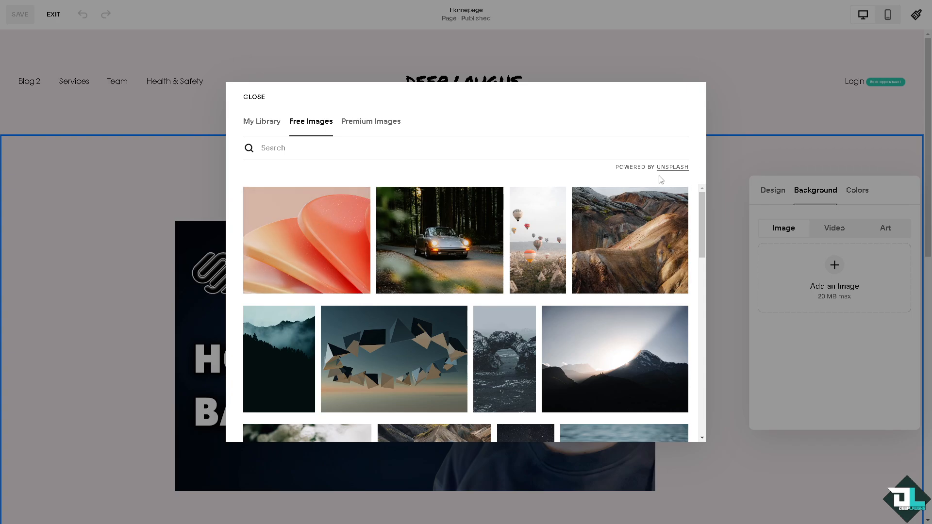
Step: Browse the free Unsplash images and the premium Getty images for a suitable section background
scroll(422, 278, down, 15)
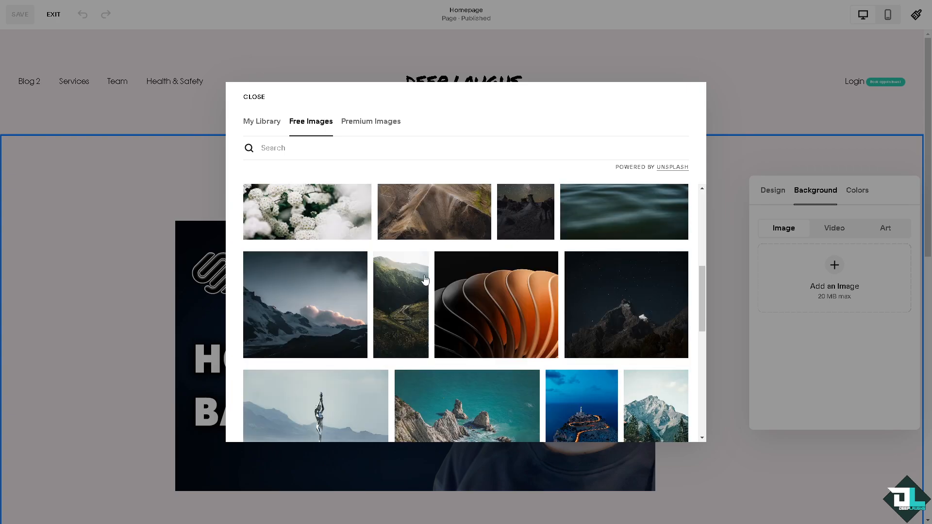
scroll(423, 279, down, 4)
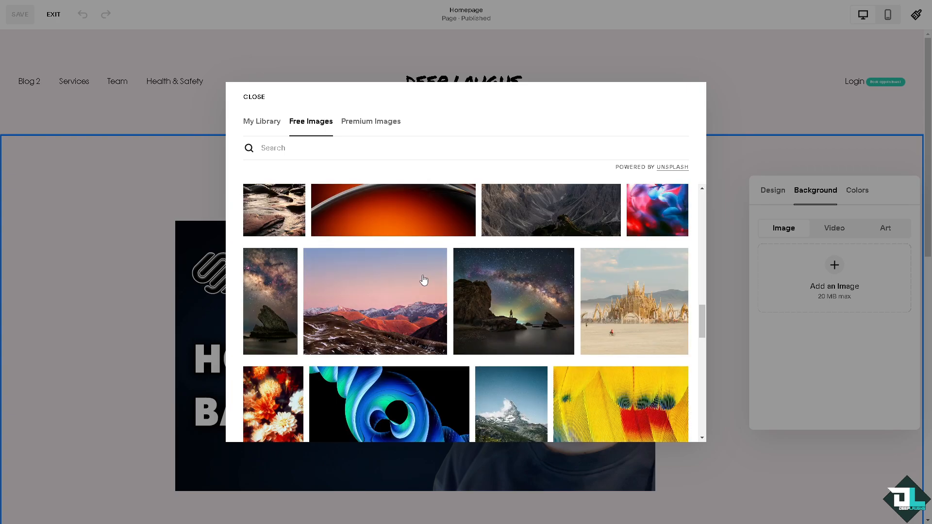
scroll(423, 280, down, 3)
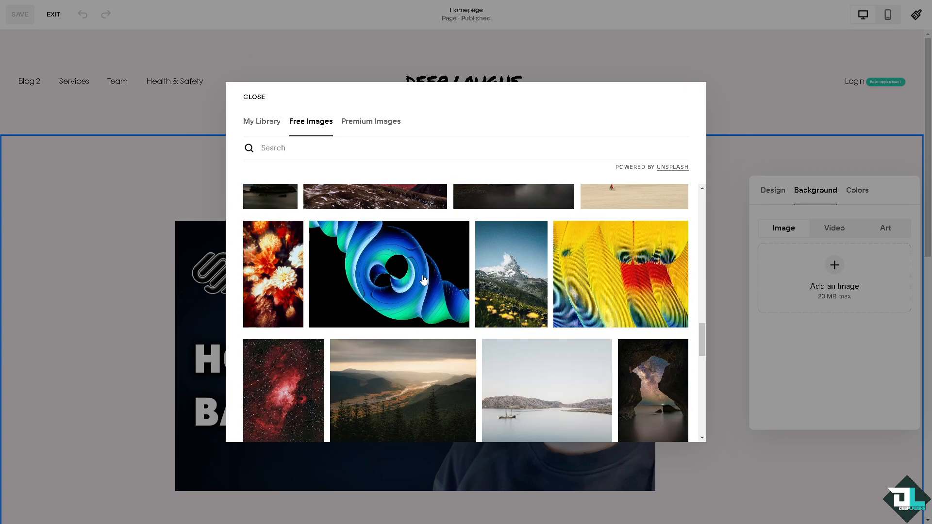
scroll(423, 280, down, 3)
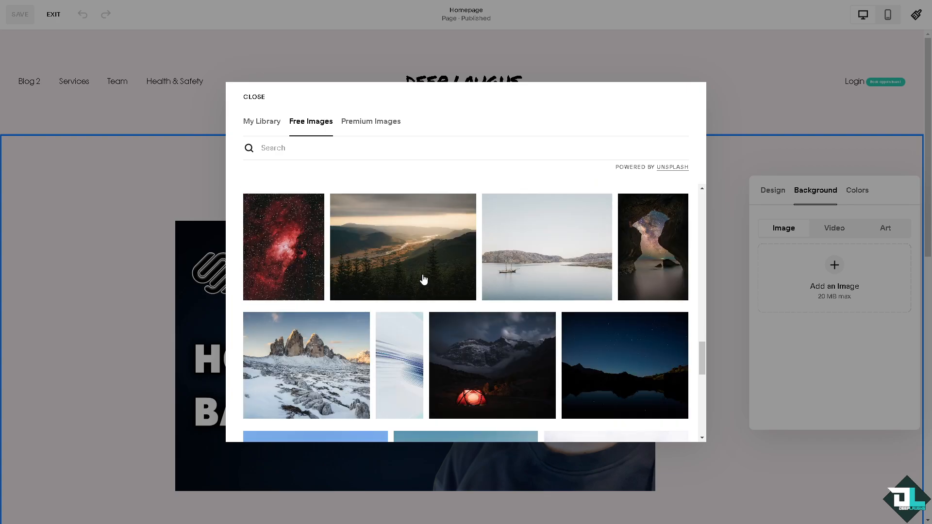
scroll(423, 279, down, 2)
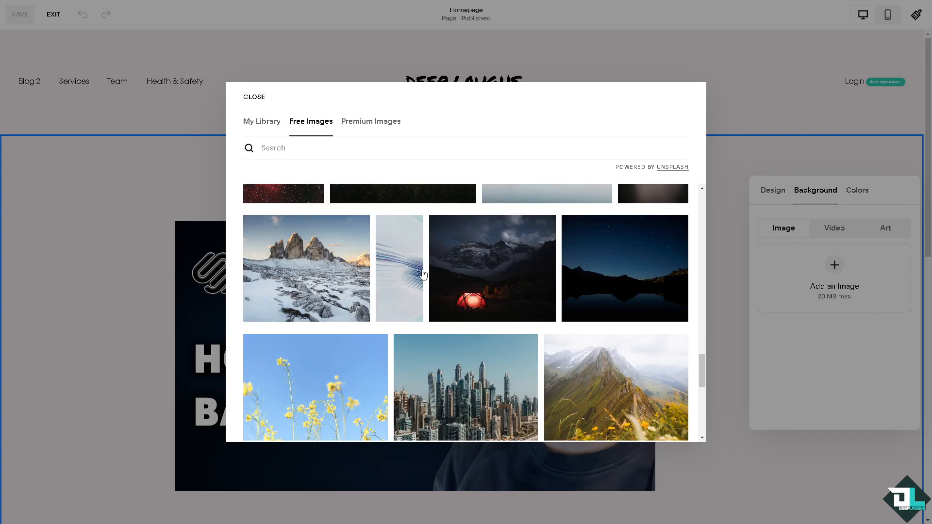
scroll(622, 297, down, 2)
scroll(622, 297, down, 2)
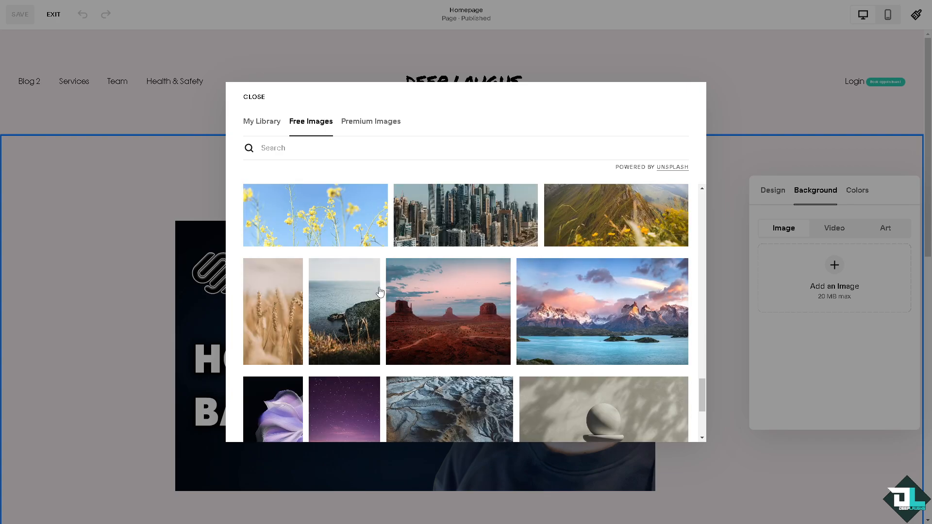
scroll(458, 222, up, 8)
scroll(495, 292, down, 10)
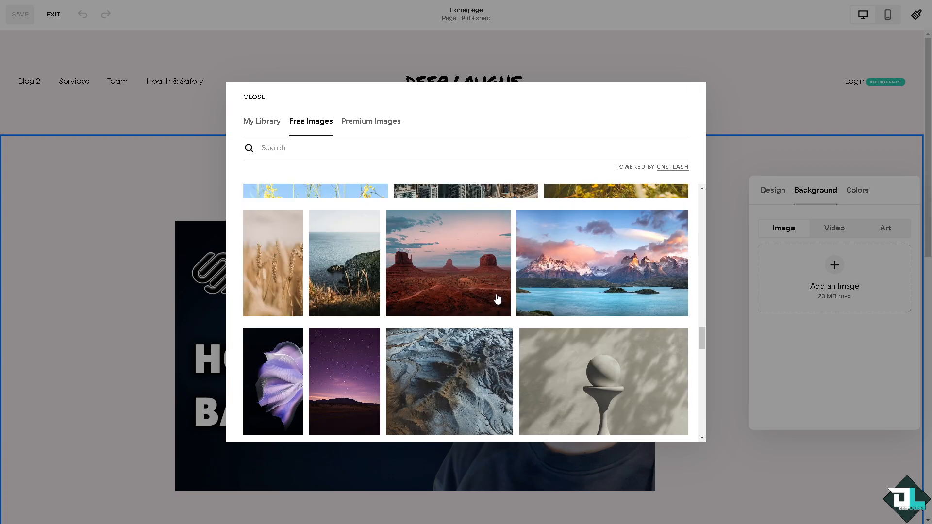
click(374, 123)
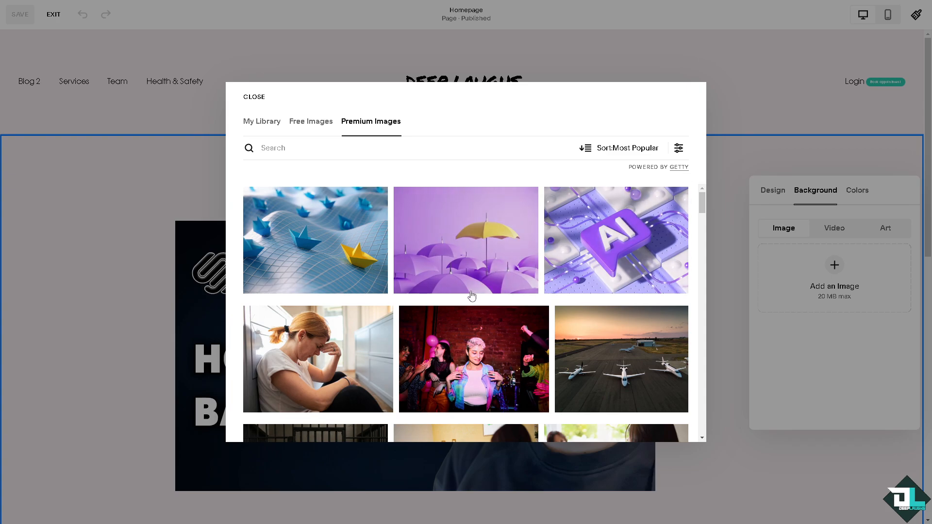
scroll(471, 296, down, 7)
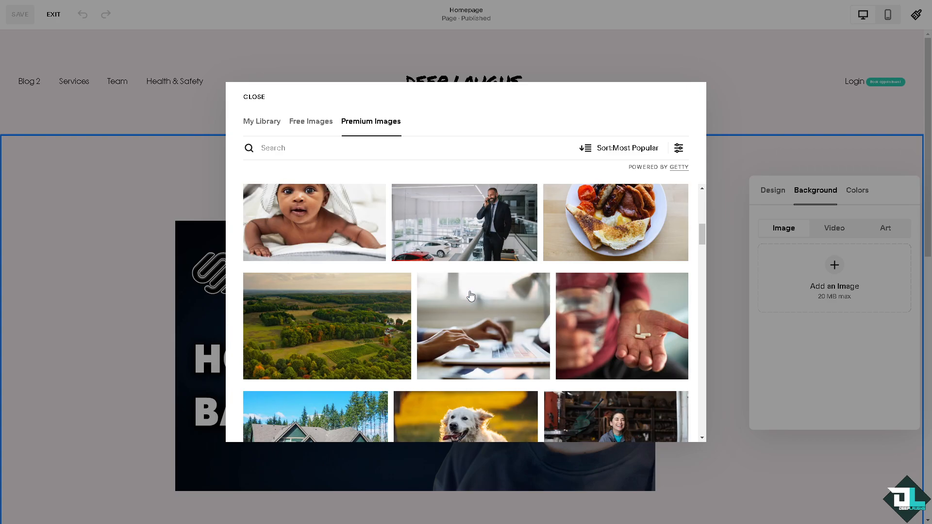
scroll(470, 296, down, 4)
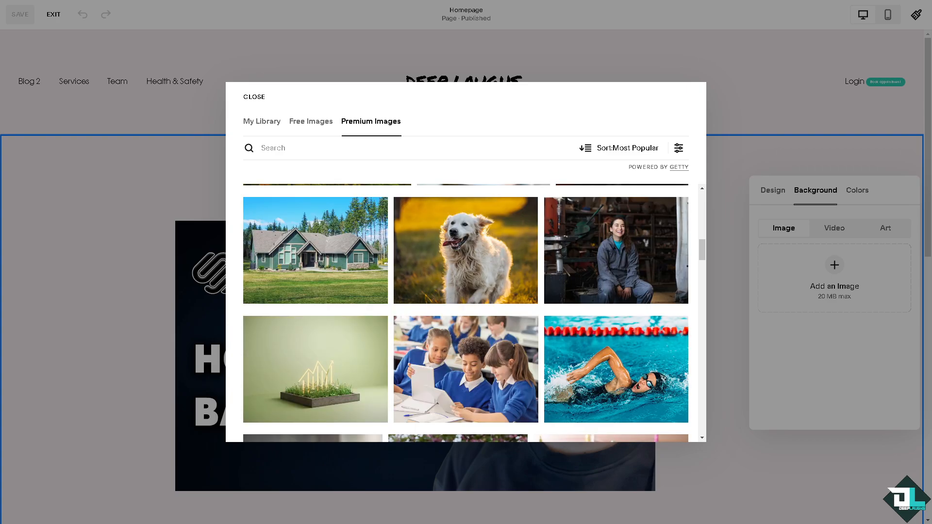
Step: Set the free Unsplash photo of a sunset over a grassy coastal hillside as the section's background image
click(311, 122)
scroll(356, 276, down, 15)
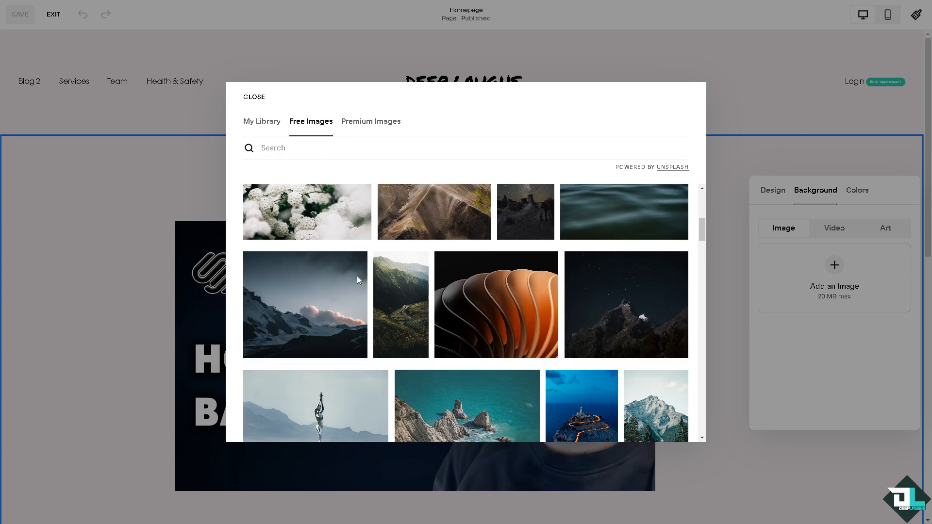
scroll(358, 281, down, 8)
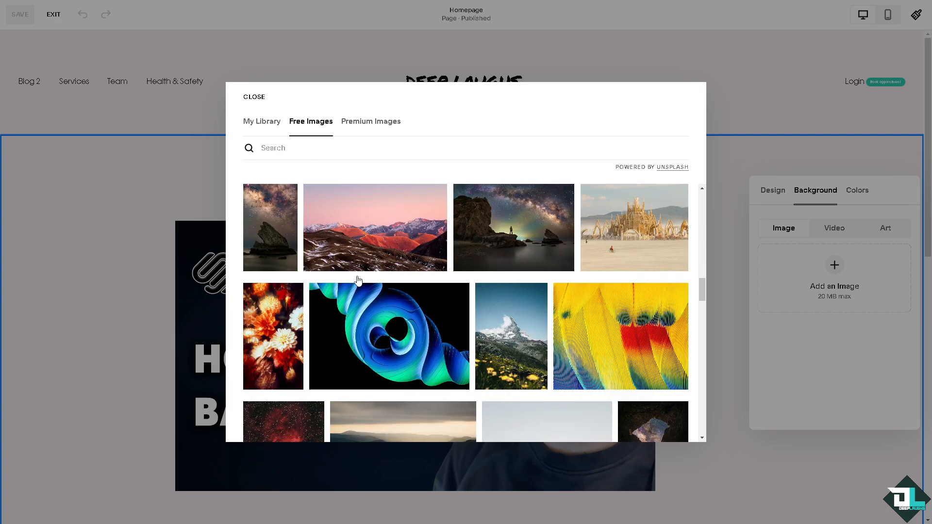
scroll(358, 281, down, 10)
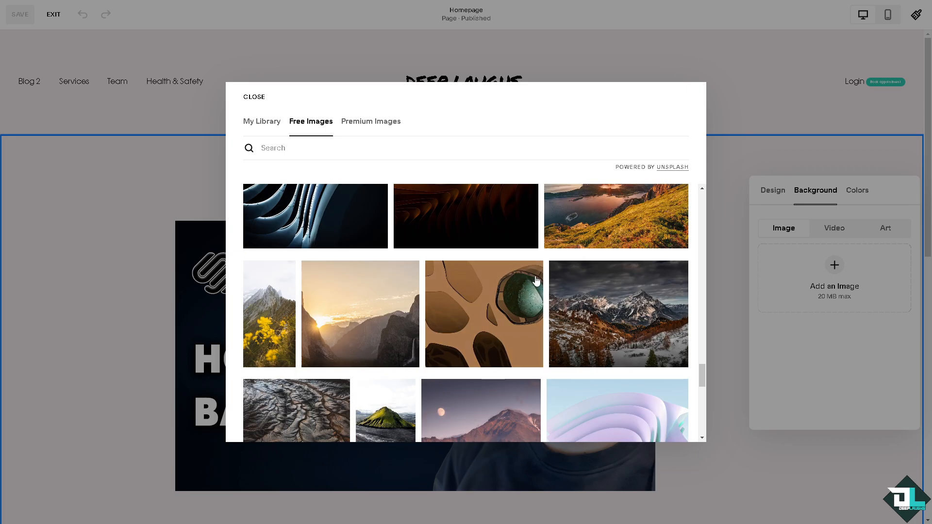
click(628, 224)
click(572, 309)
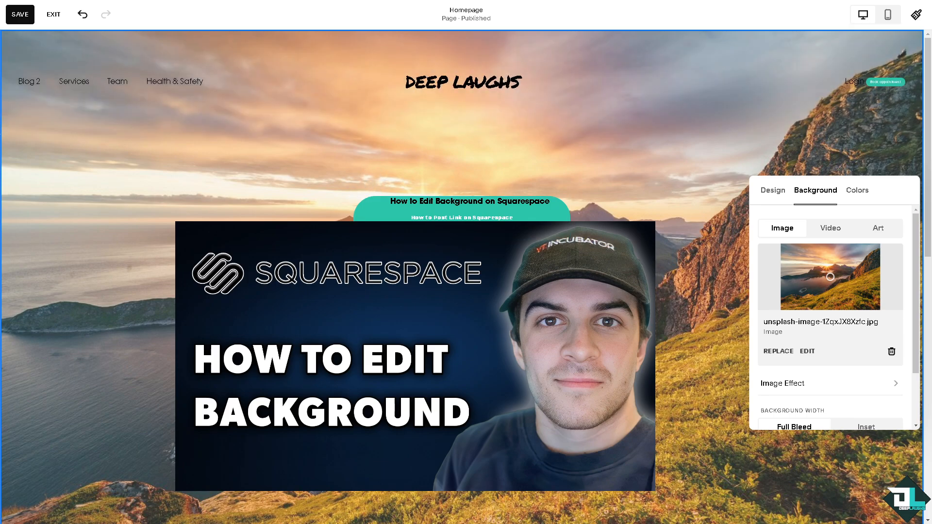
Step: Examine the section's color themes and review the homepage with its background image down to the footer area
click(858, 192)
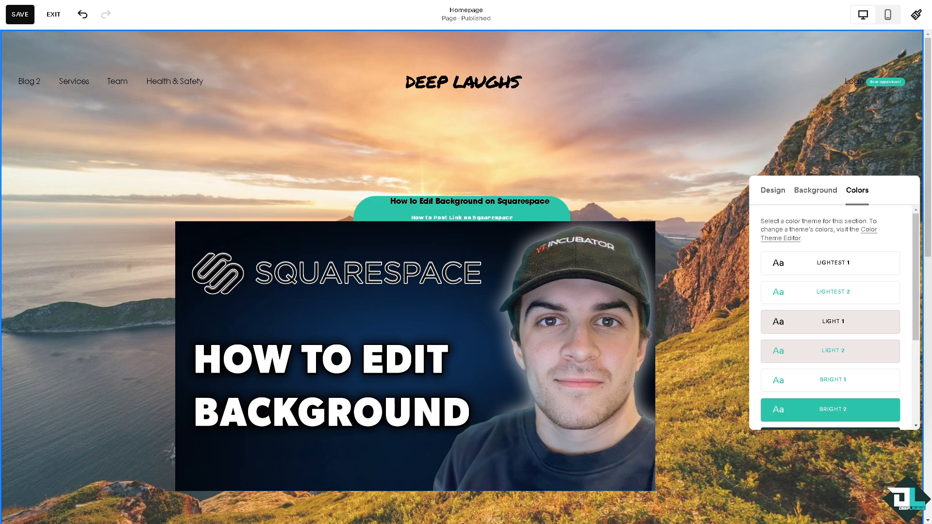
scroll(126, 309, down, 3)
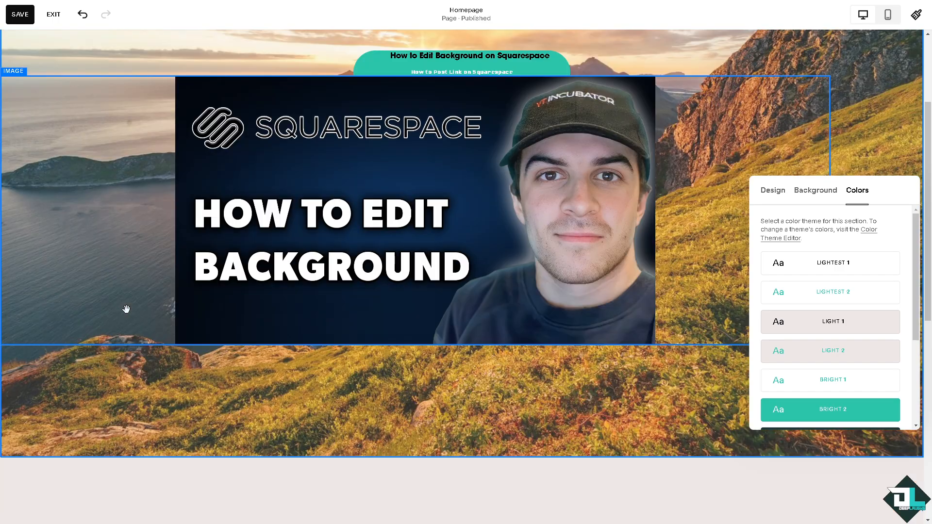
scroll(126, 309, down, 7)
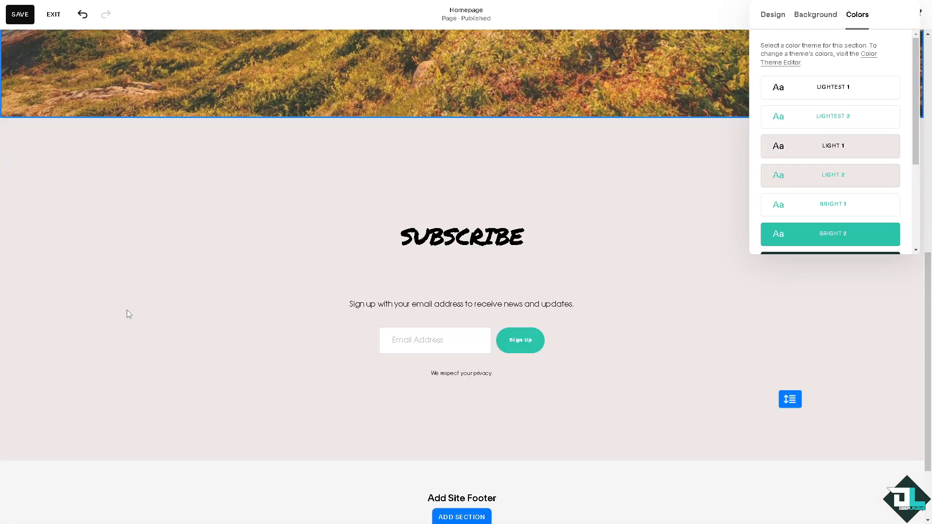
scroll(127, 311, down, 1)
click(127, 314)
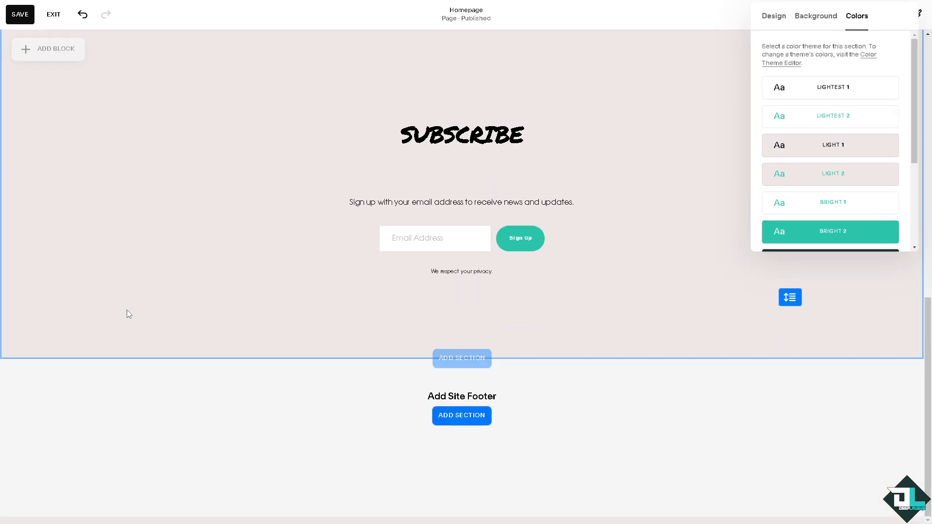
scroll(217, 305, up, 3)
scroll(217, 306, up, 9)
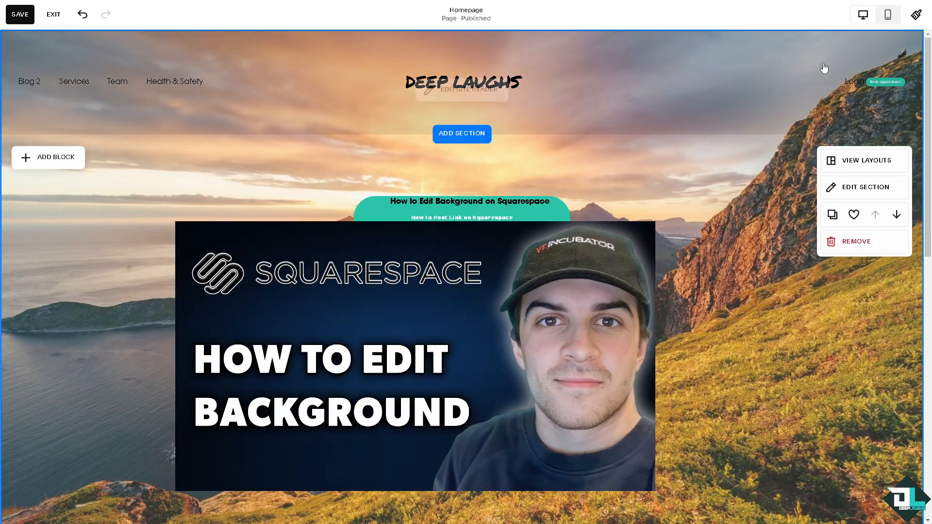
Step: Show the homepage in mobile view and open the first section's background settings there
click(887, 16)
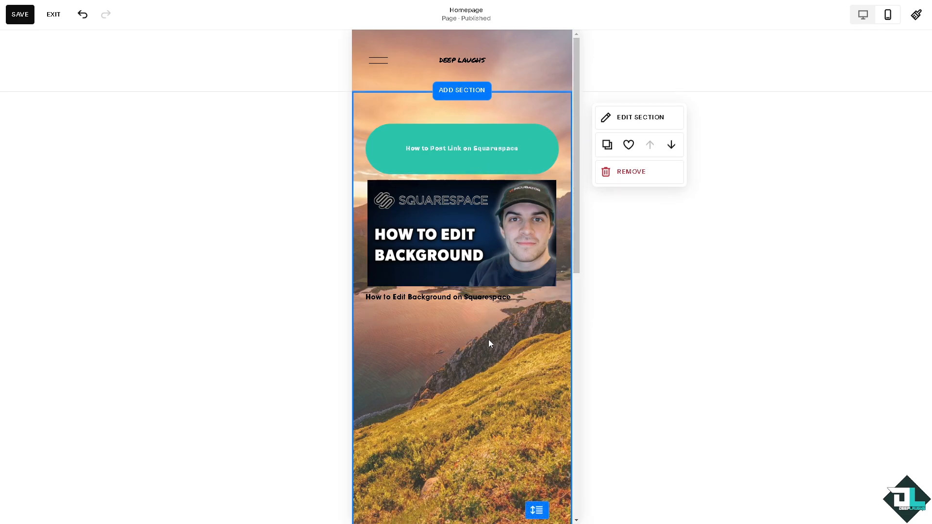
click(632, 118)
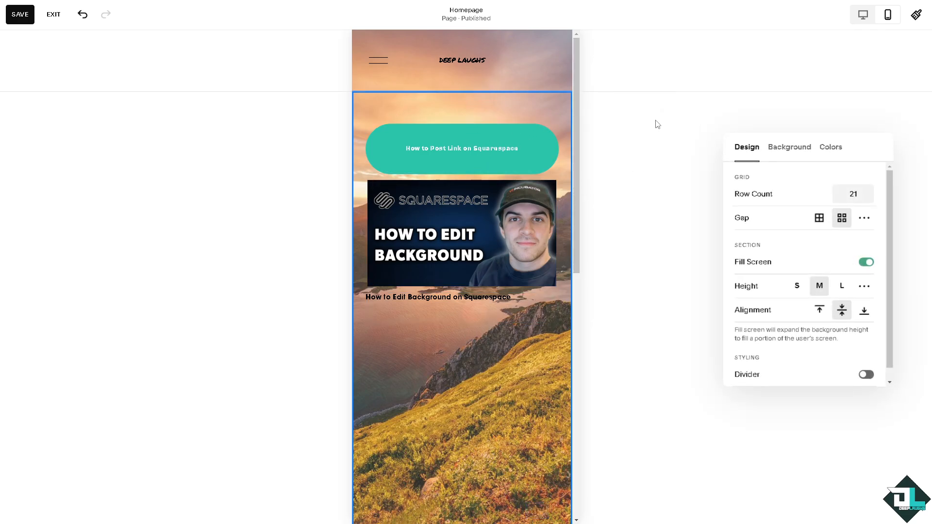
click(791, 148)
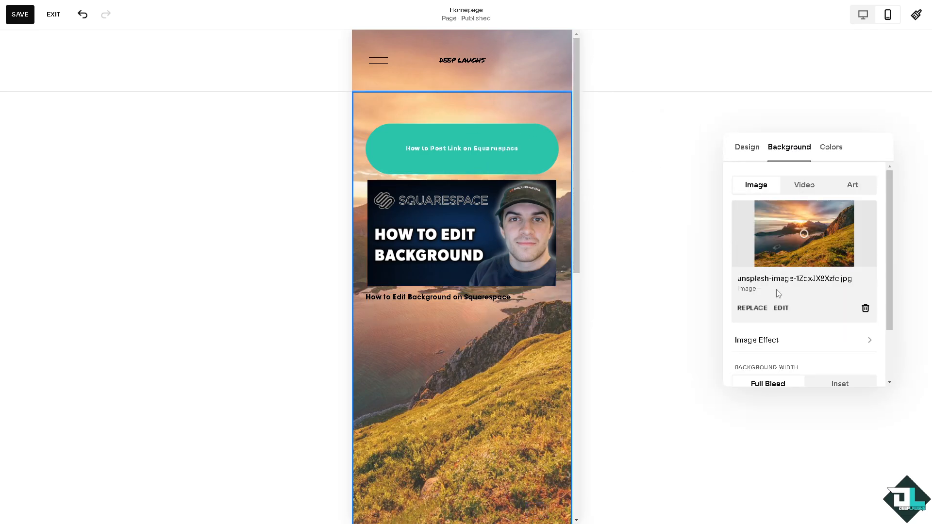
Step: Replace the section's background image with the free Unsplash stock photo of a starry Milky Way sky above dark rock silhouettes
scroll(818, 292, down, 1)
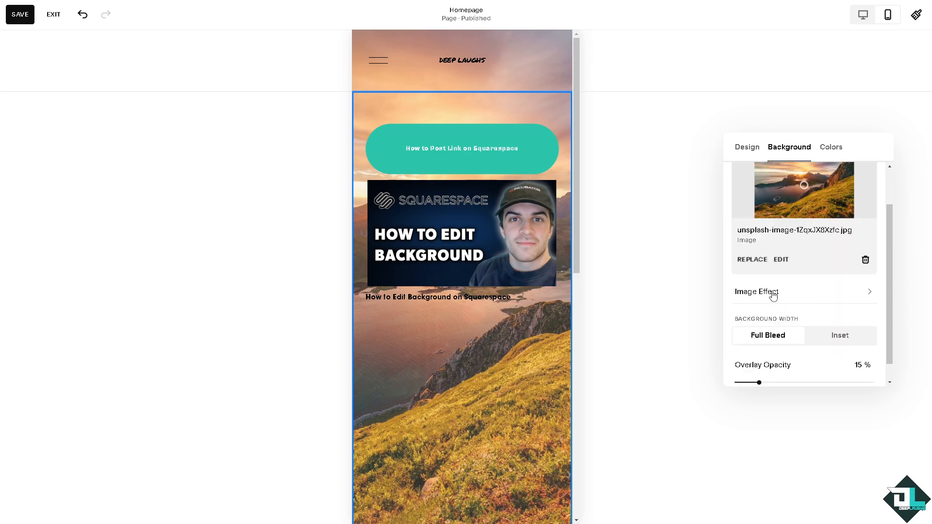
click(753, 265)
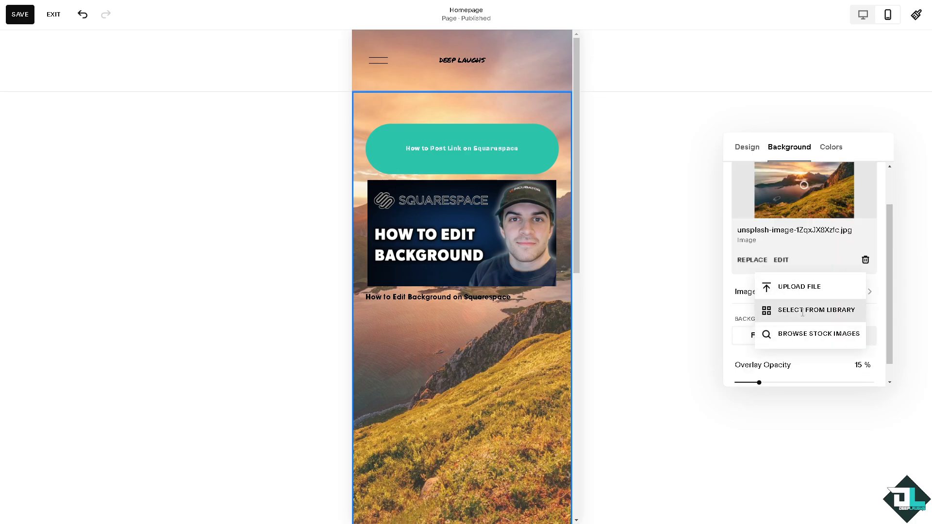
click(801, 335)
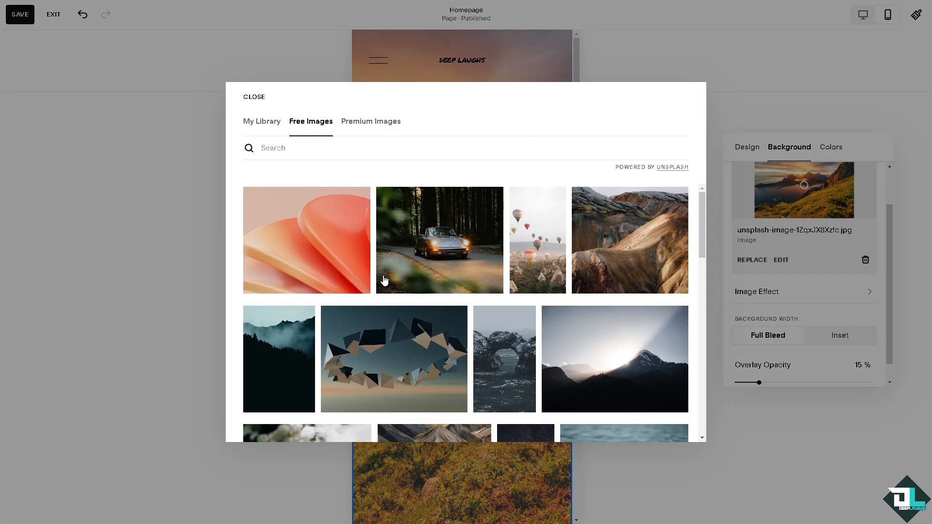
scroll(410, 281, down, 15)
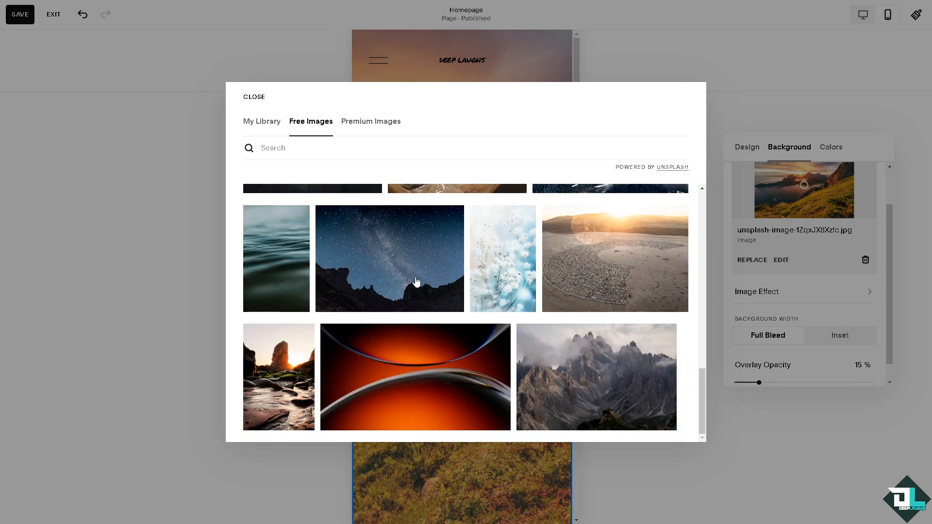
scroll(388, 284, up, 4)
scroll(378, 296, down, 3)
click(401, 298)
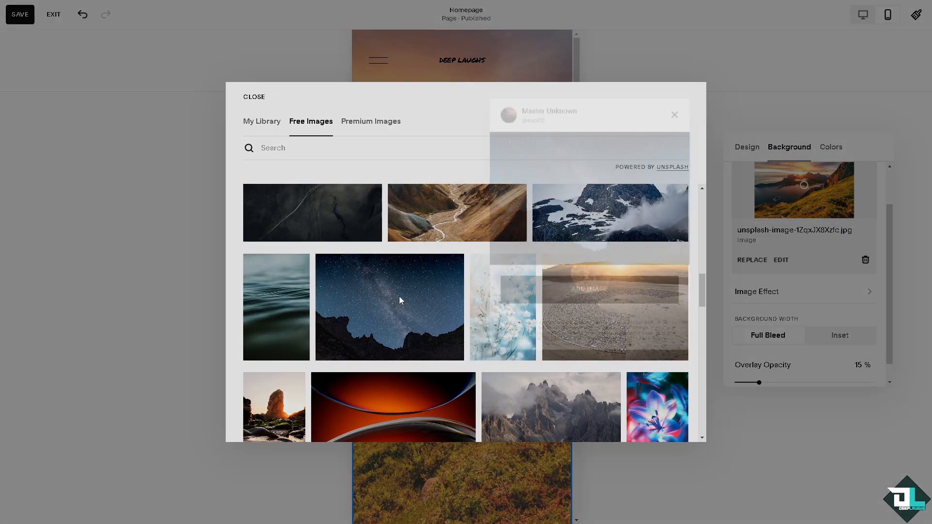
click(589, 310)
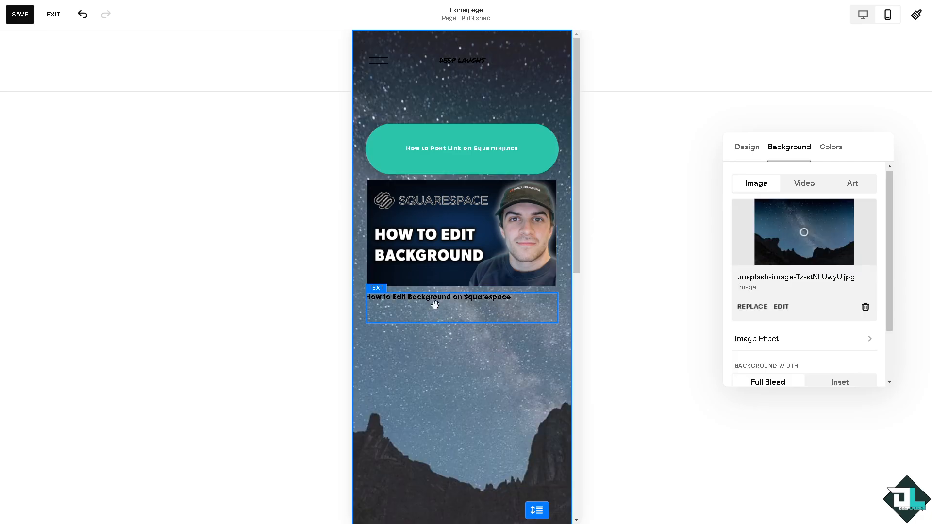
Step: Shift the "How to Edit Background on Squarespace" text block slightly to the right beneath the thumbnail image
mouse_move(437, 299)
mouse_down()
mouse_move(458, 303)
mouse_move(432, 309)
mouse_up()
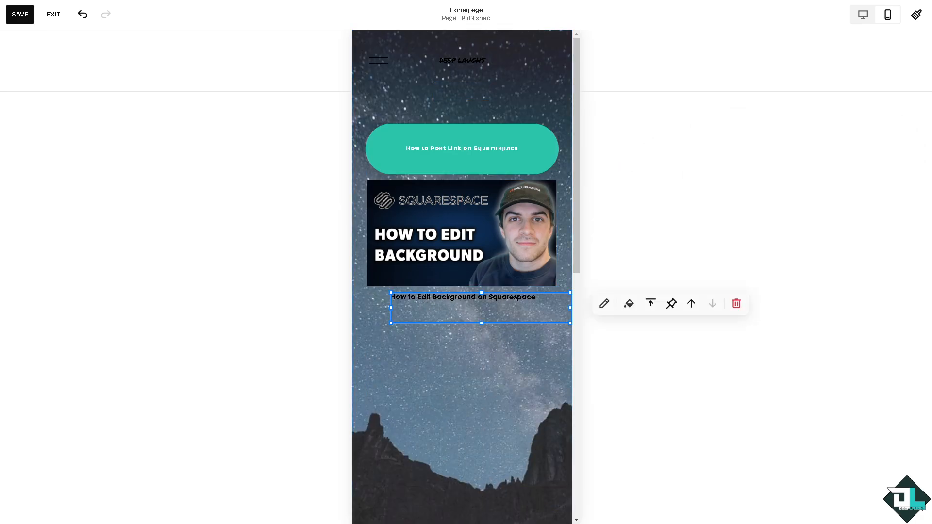